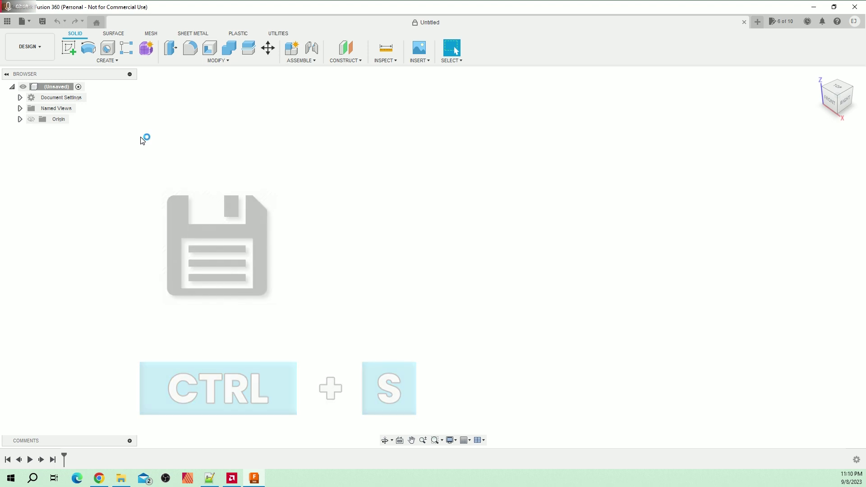
Save the design as 'Day 1 of Learning Fusion 360' in the Fusion 360 Tutorials project
{"action": "key", "text": "ctrl+s"}
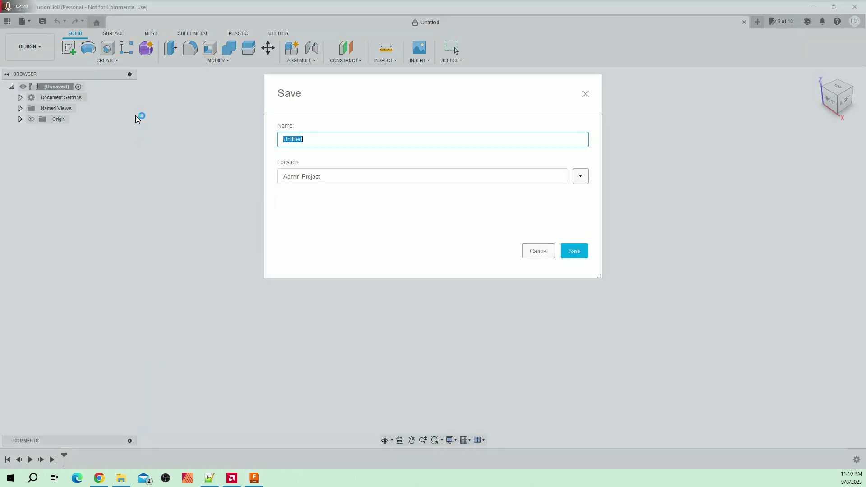
{"action": "type", "text": "D"}
{"action": "type", "text": "ay 1 of Learning Fusion 360"}
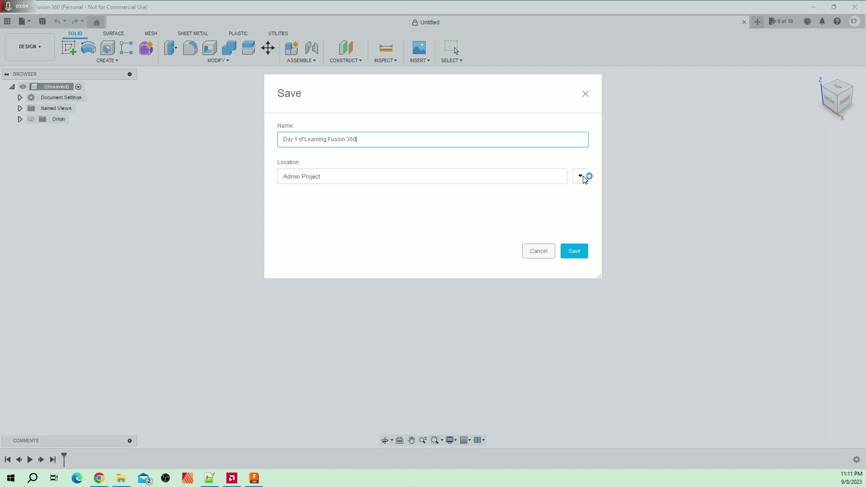
{"action": "left_click", "coordinate": [581, 176]}
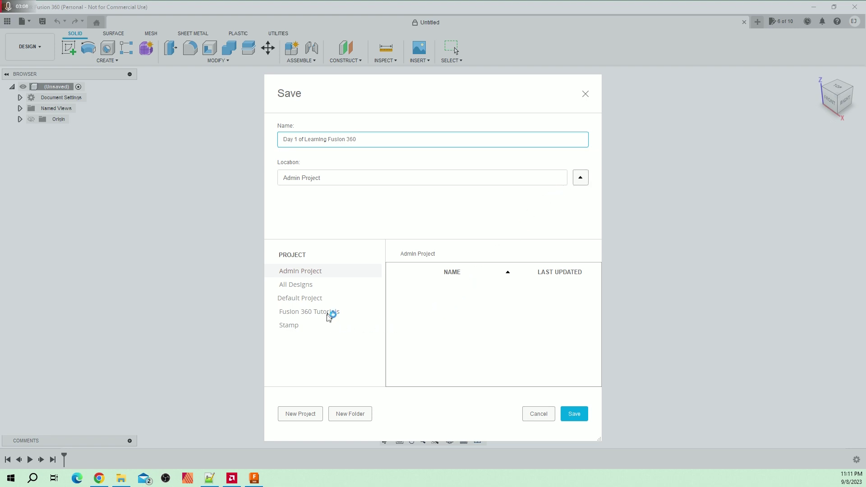
{"action": "left_click", "coordinate": [329, 315]}
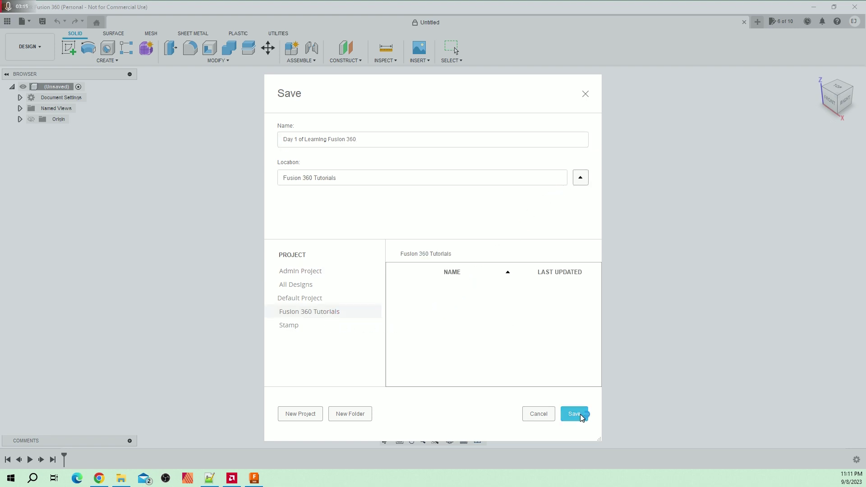
{"action": "left_click", "coordinate": [580, 414]}
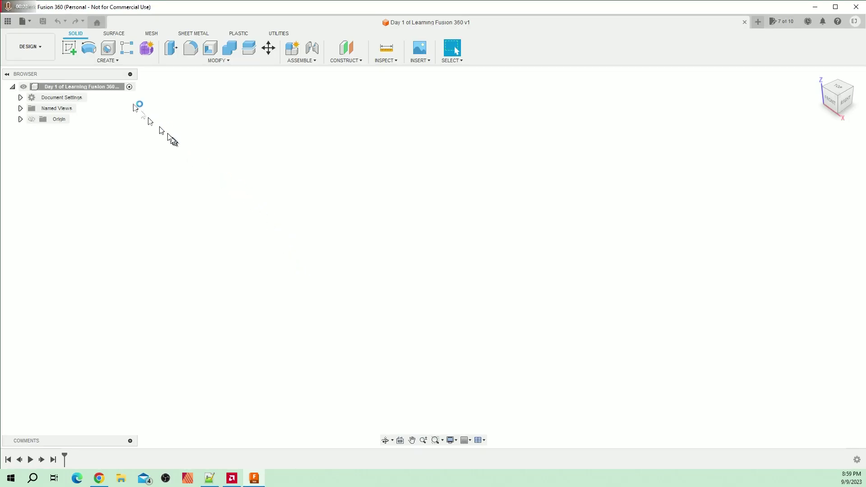
Sketch a 2-point rectangle from the origin, 50 mm wide by 50 mm tall, on the top plane
{"action": "left_click", "coordinate": [70, 52]}
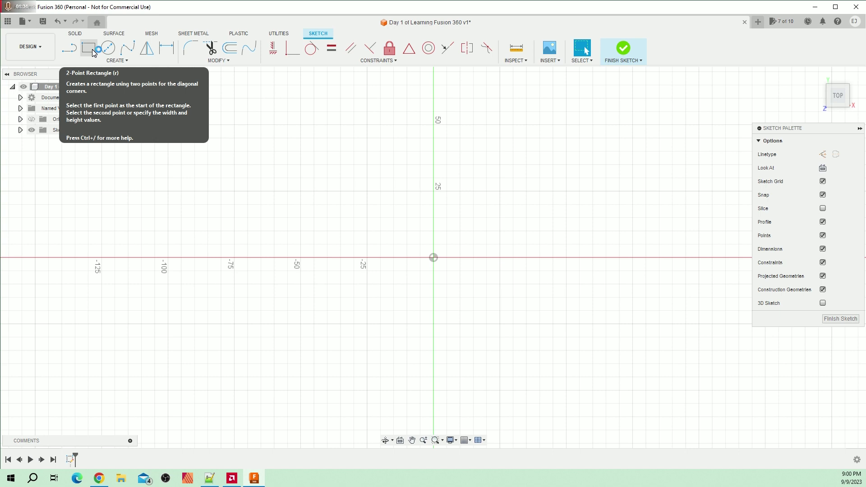
{"action": "left_click", "coordinate": [93, 53]}
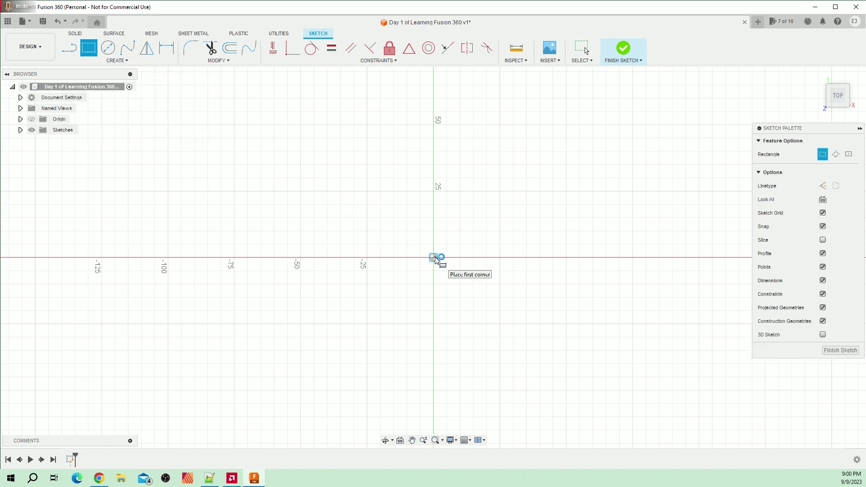
{"action": "left_click", "coordinate": [433, 257]}
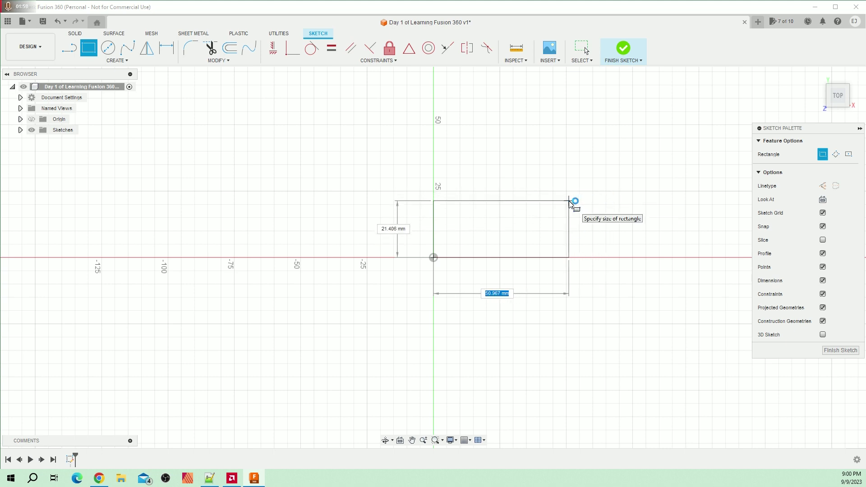
{"action": "type", "text": "50"}
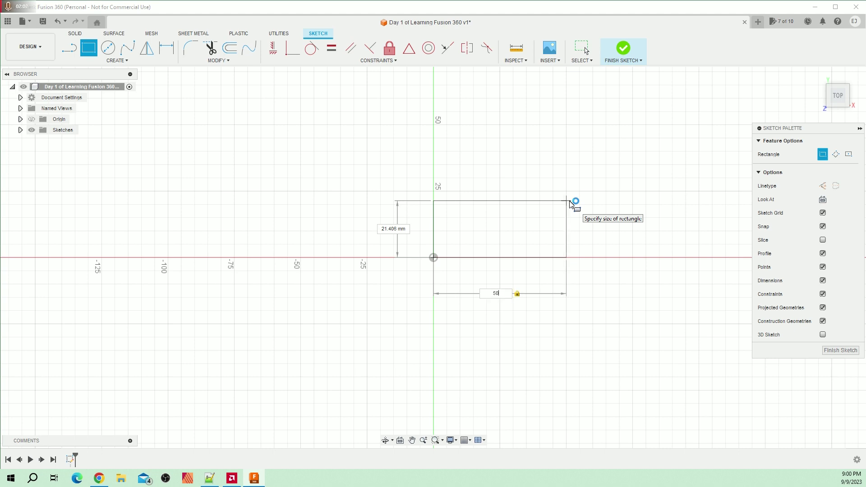
{"action": "key", "text": "Tab"}
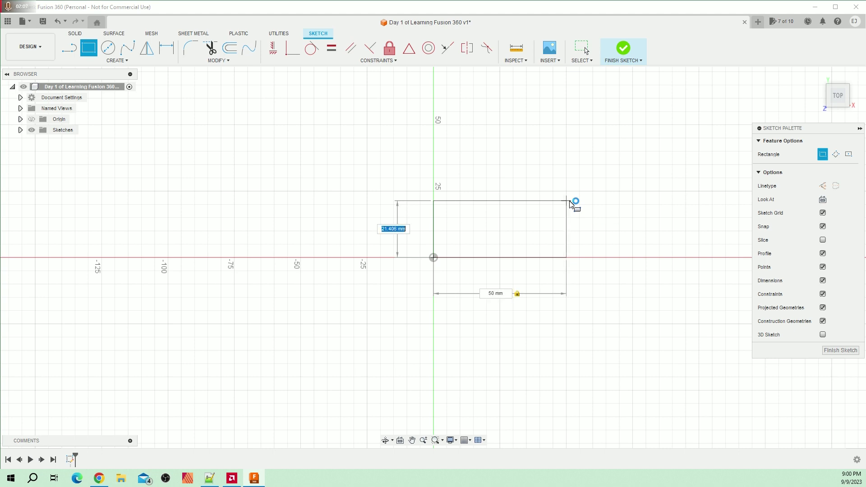
{"action": "type", "text": "50"}
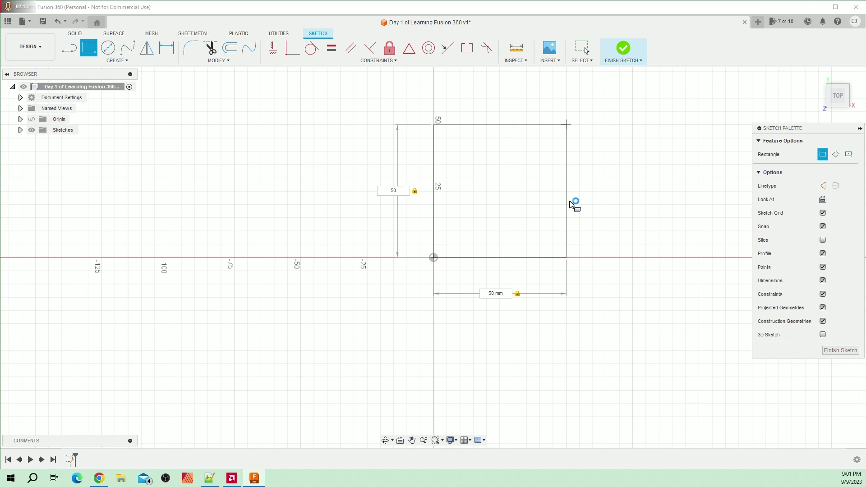
{"action": "left_click", "coordinate": [572, 204]}
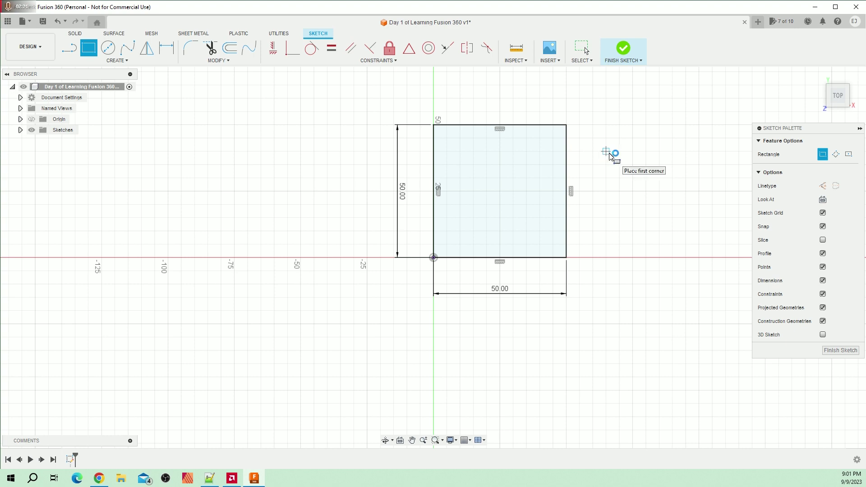
{"action": "key", "text": "Escape"}
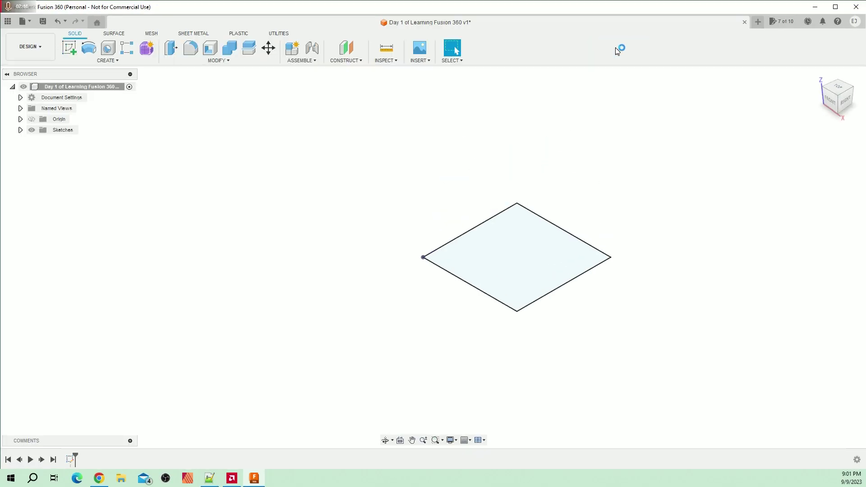
Extrude the square profile 50 mm into a solid cube and save a new version
{"action": "middle_click_drag", "start_coordinate": [656, 201], "coordinate": [570, 203]}
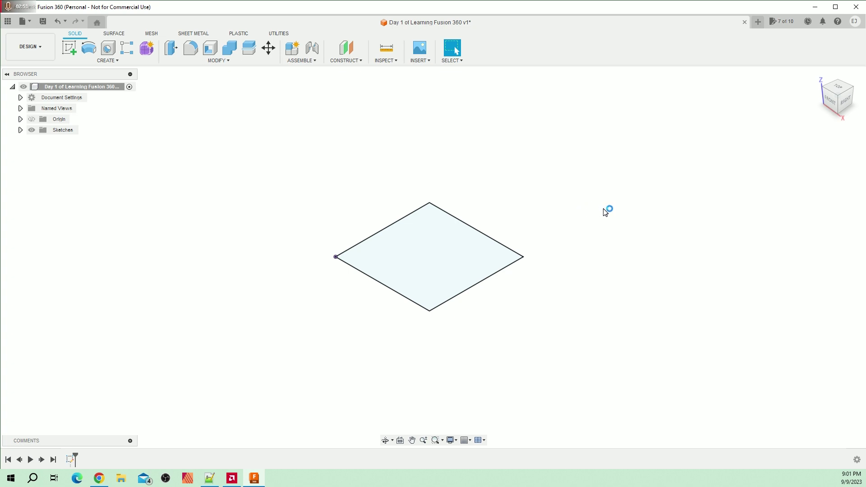
{"action": "left_click", "coordinate": [133, 62]}
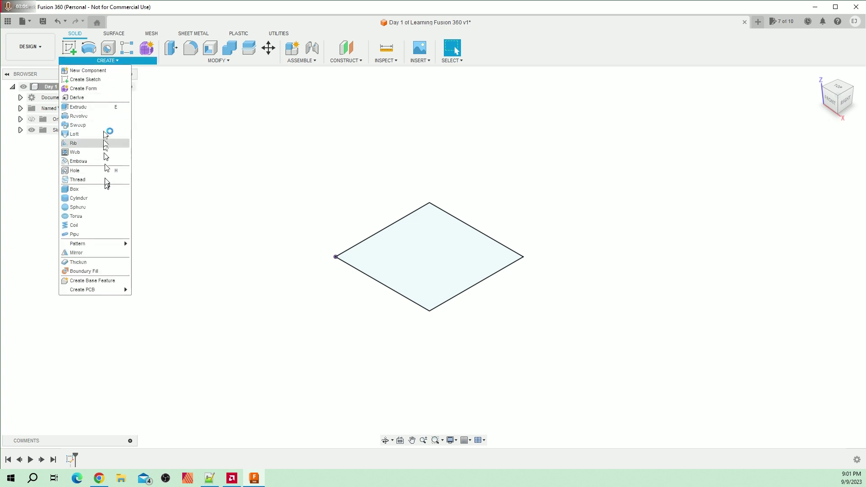
{"action": "left_click", "coordinate": [112, 107]}
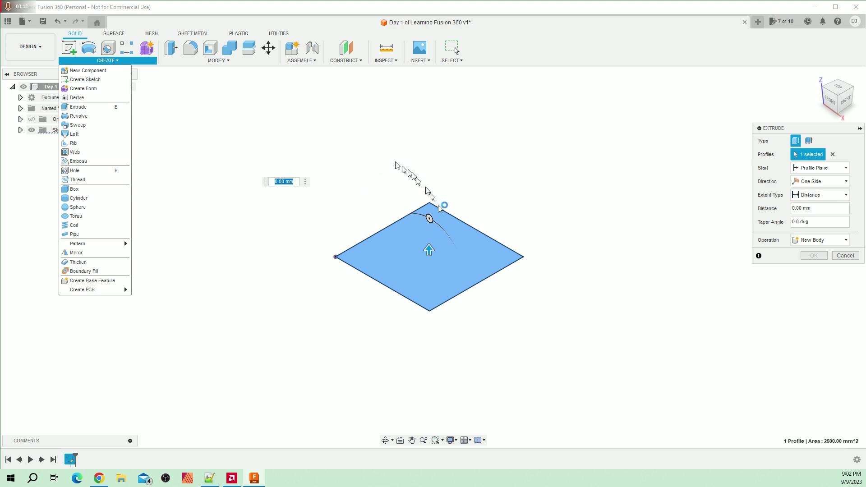
{"action": "left_click", "coordinate": [483, 274]}
{"action": "left_click", "coordinate": [486, 274]}
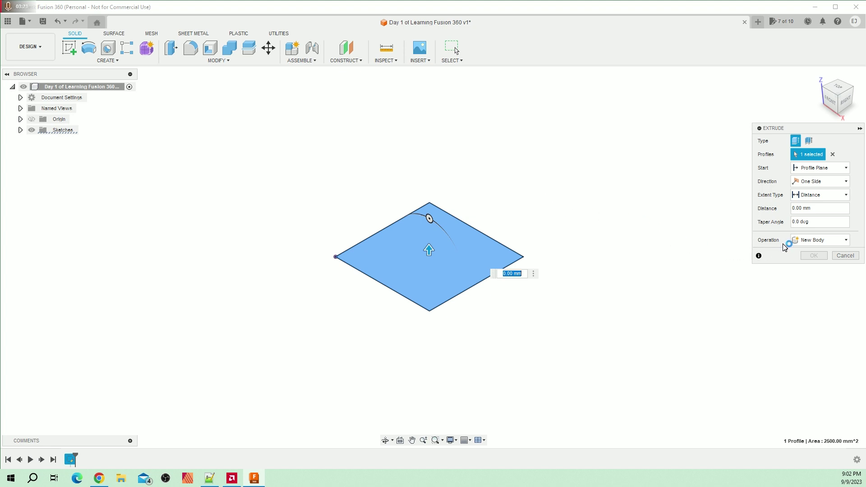
{"action": "type", "text": "50"}
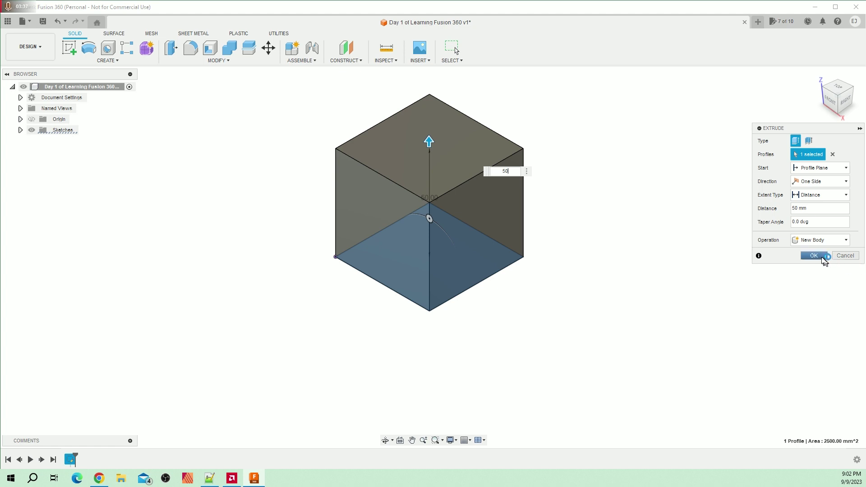
{"action": "left_click", "coordinate": [823, 259]}
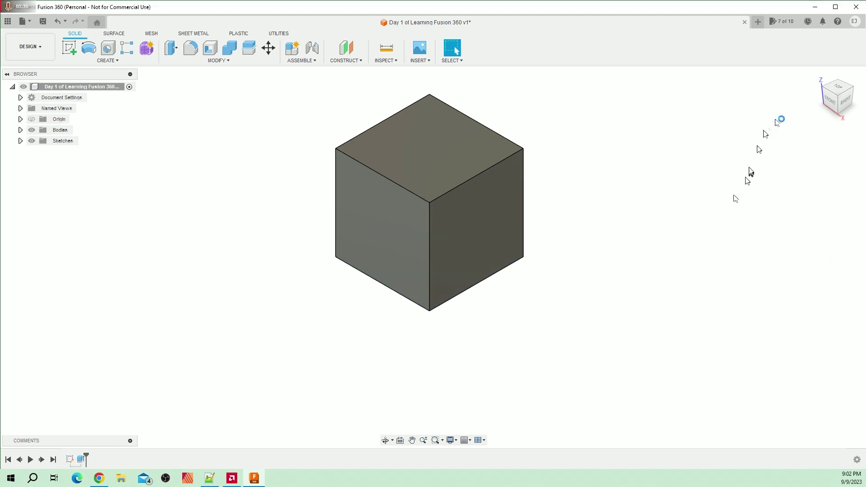
{"action": "left_click_drag", "start_coordinate": [837, 97], "coordinate": [649, 156]}
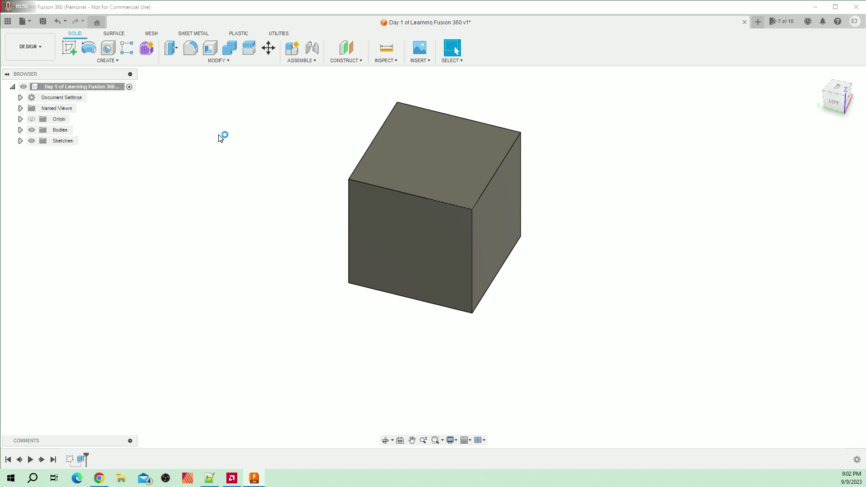
{"action": "key", "text": "ctrl+s"}
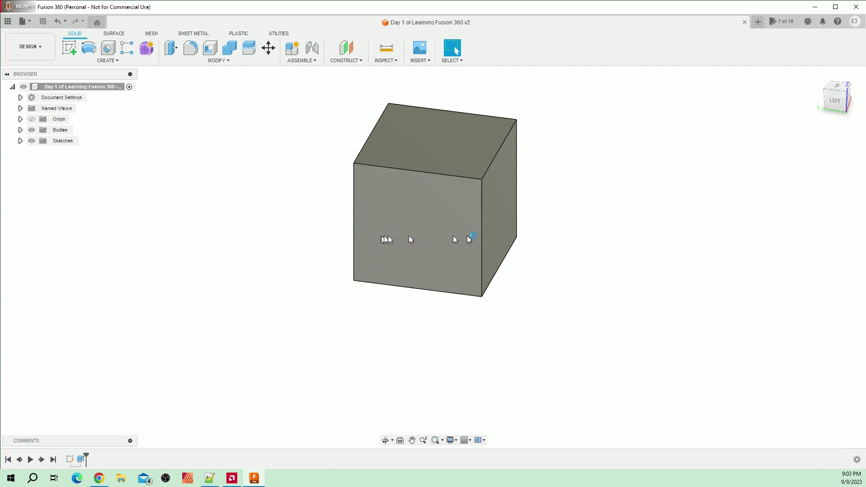
Start a new sketch on the cube's side face
{"action": "left_click", "coordinate": [70, 47]}
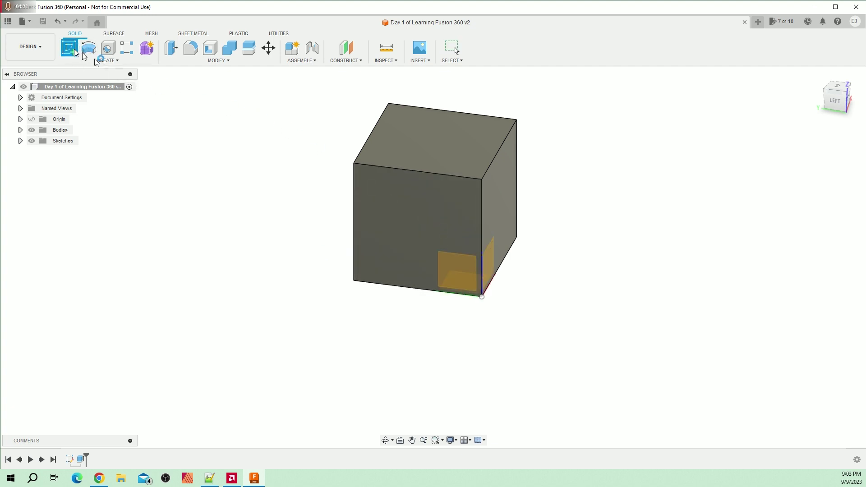
{"action": "left_click", "coordinate": [411, 211]}
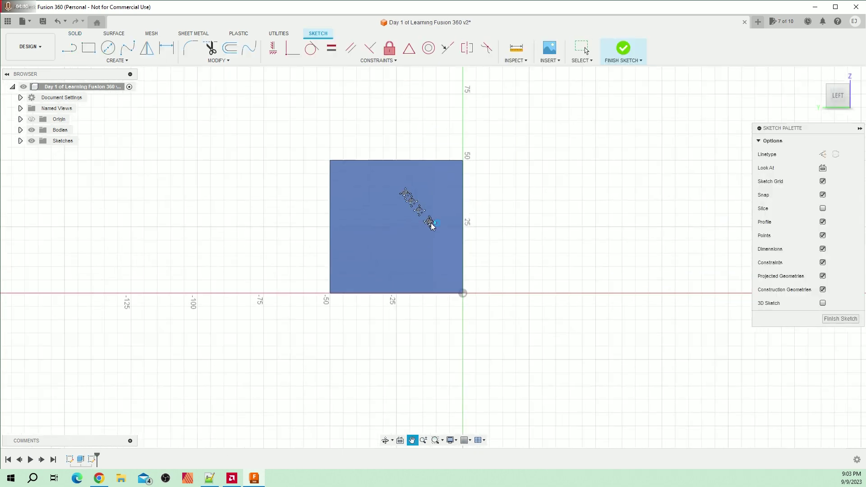
{"action": "scroll", "coordinate": [410, 232], "scroll_direction": "up", "scroll_amount": 3}
{"action": "scroll", "coordinate": [388, 229], "scroll_direction": "up", "scroll_amount": 1}
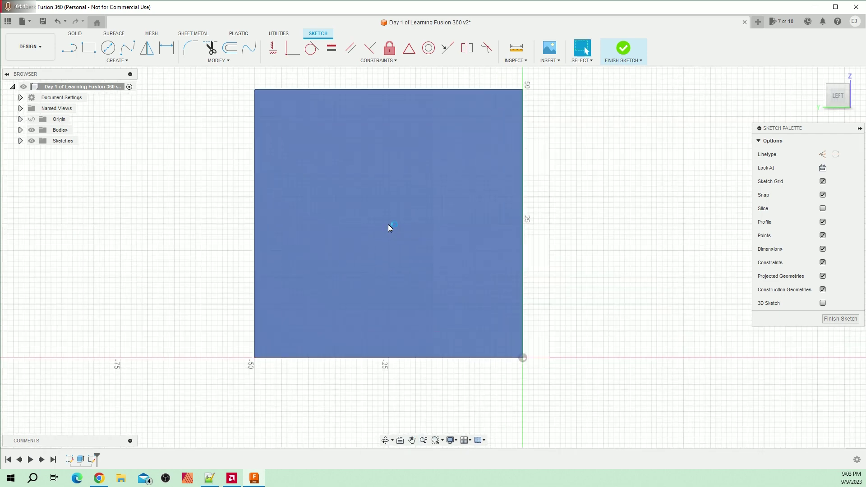
Draw two corner-to-corner construction diagonals across the face, crossing at its centre
{"action": "left_click", "coordinate": [73, 50]}
{"action": "left_click", "coordinate": [74, 50]}
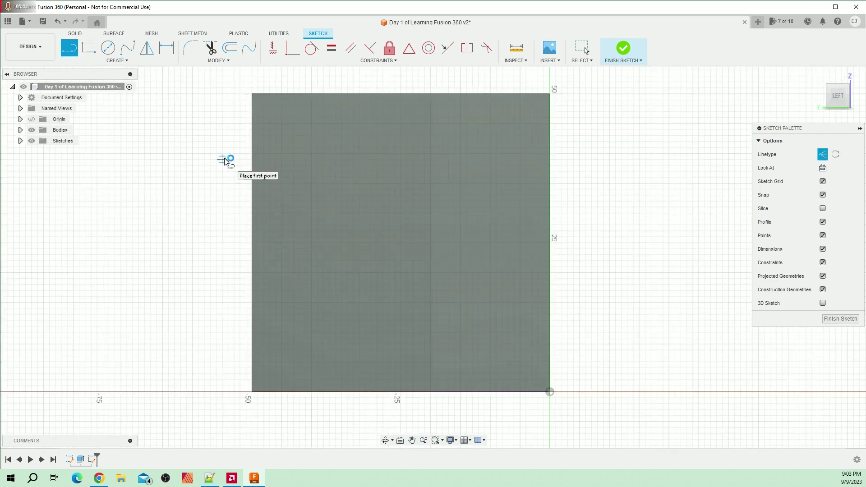
{"action": "left_click", "coordinate": [252, 392]}
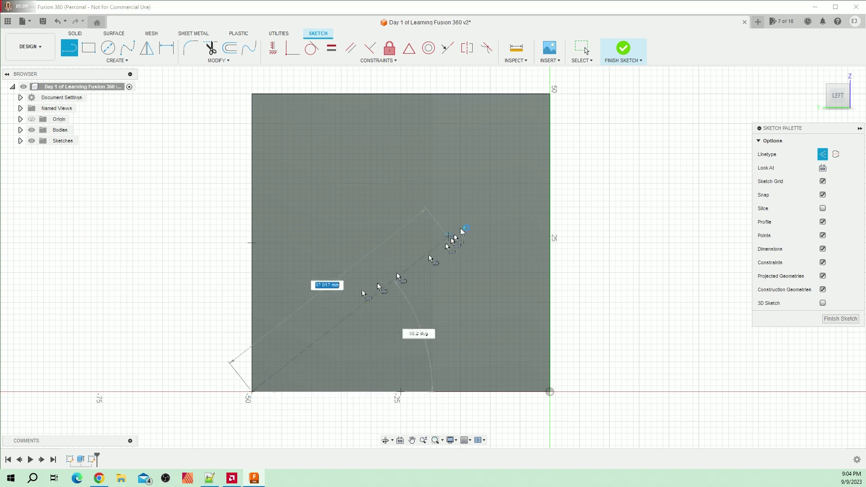
{"action": "left_click", "coordinate": [549, 94]}
{"action": "left_click", "coordinate": [549, 392]}
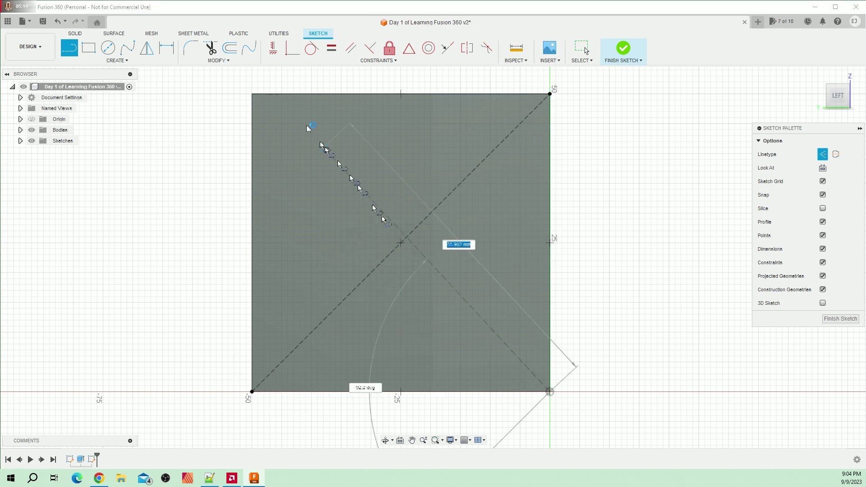
{"action": "double_click", "coordinate": [251, 94]}
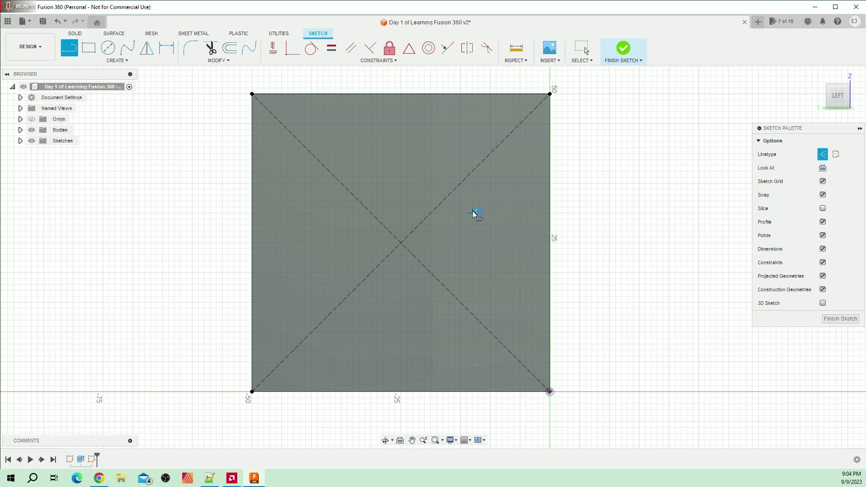
{"action": "key", "text": "Escape"}
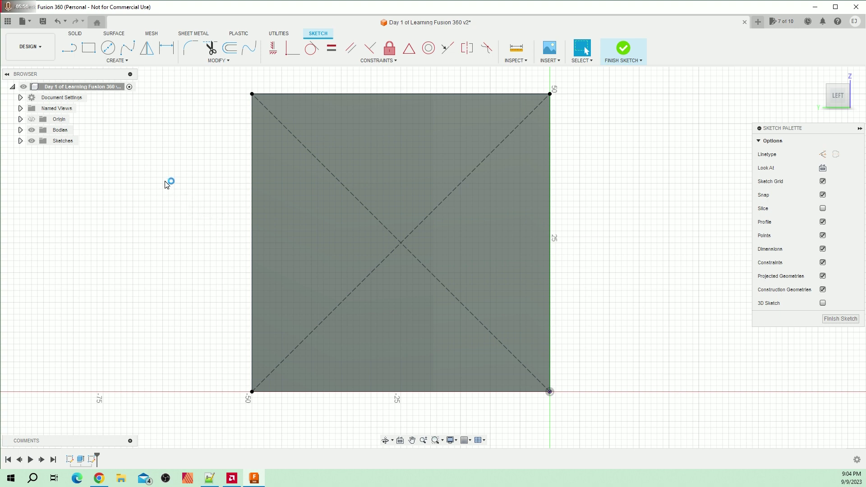
{"action": "key", "text": "c"}
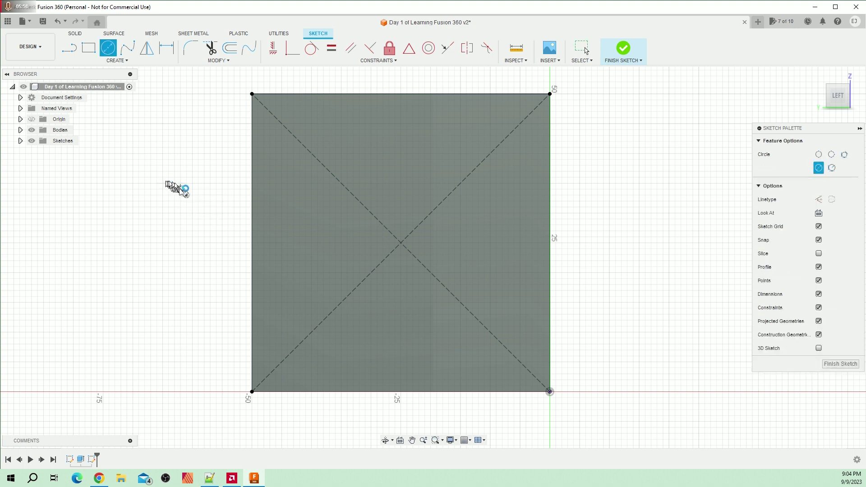
Draw a 35 mm diameter circle centred where the diagonals cross
{"action": "left_click", "coordinate": [401, 242]}
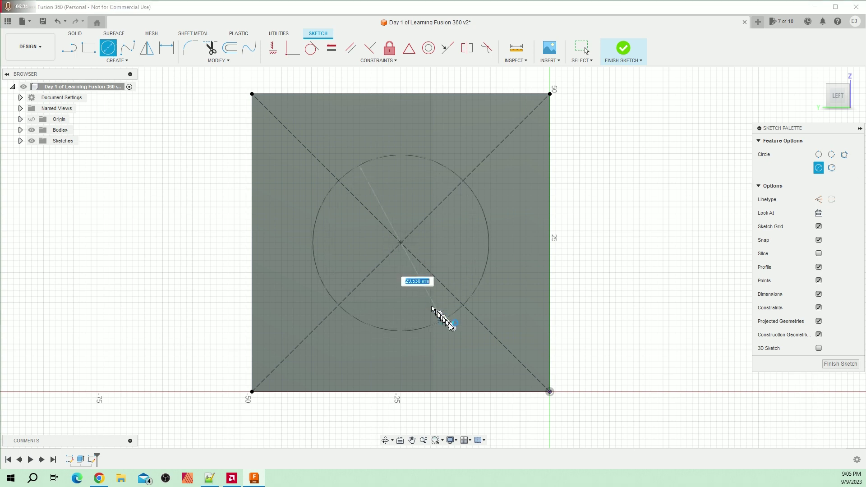
{"action": "type", "text": "35"}
{"action": "key", "text": "Return"}
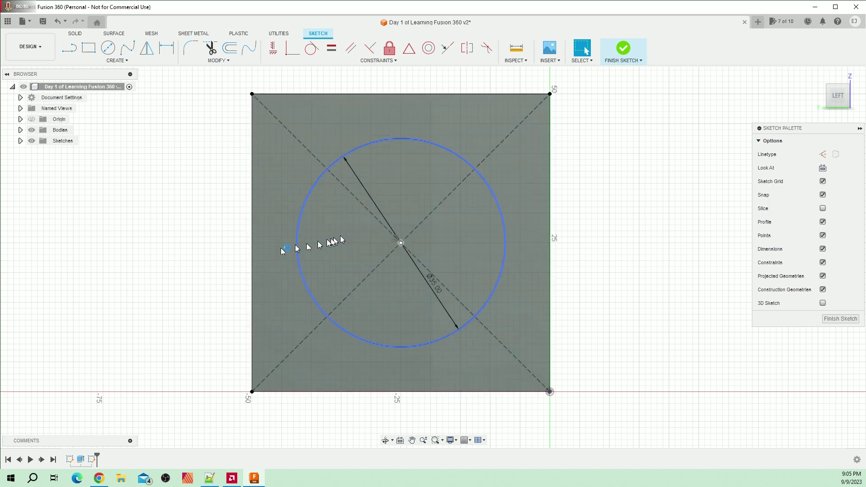
Extrude-cut the circle -50 mm to make a round hole through the cube
{"action": "key", "text": "e"}
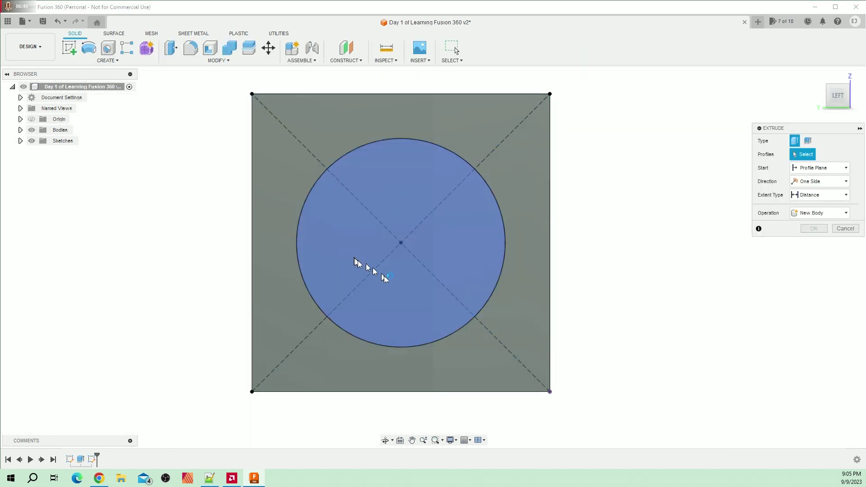
{"action": "left_click", "coordinate": [394, 284]}
{"action": "left_click", "coordinate": [820, 239]}
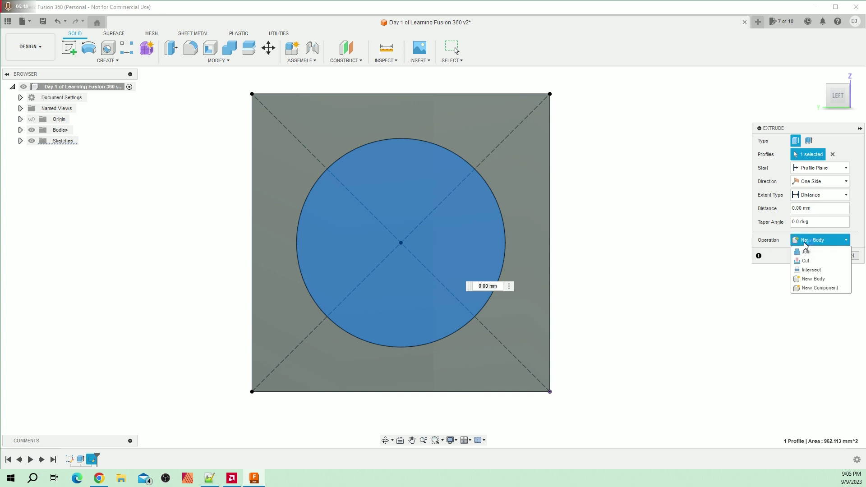
{"action": "left_click", "coordinate": [811, 258]}
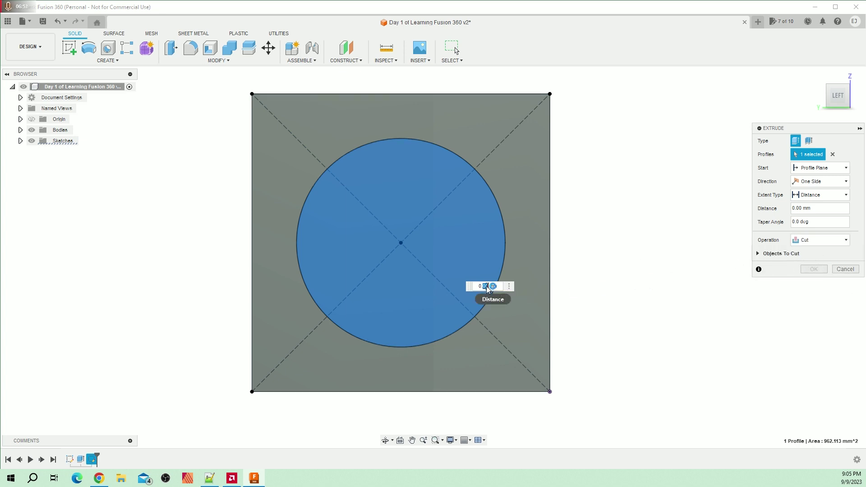
{"action": "type", "text": "-50"}
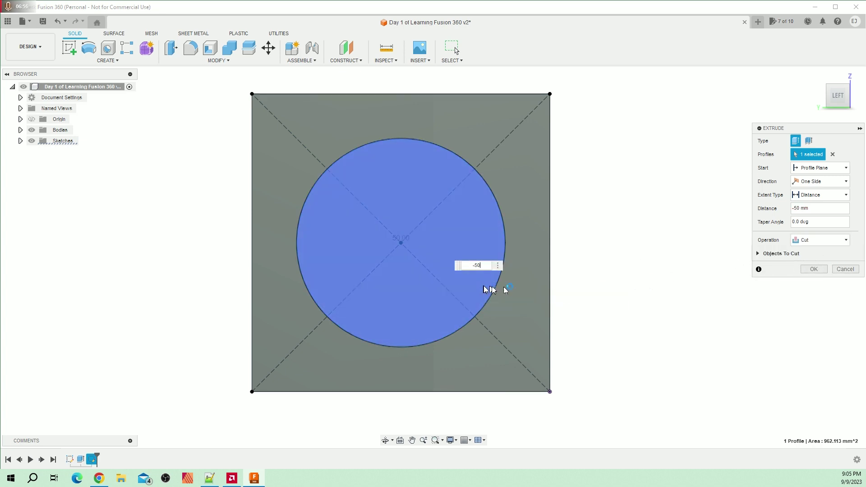
{"action": "left_click_drag", "start_coordinate": [831, 87], "coordinate": [820, 84]}
{"action": "left_click", "coordinate": [821, 85]}
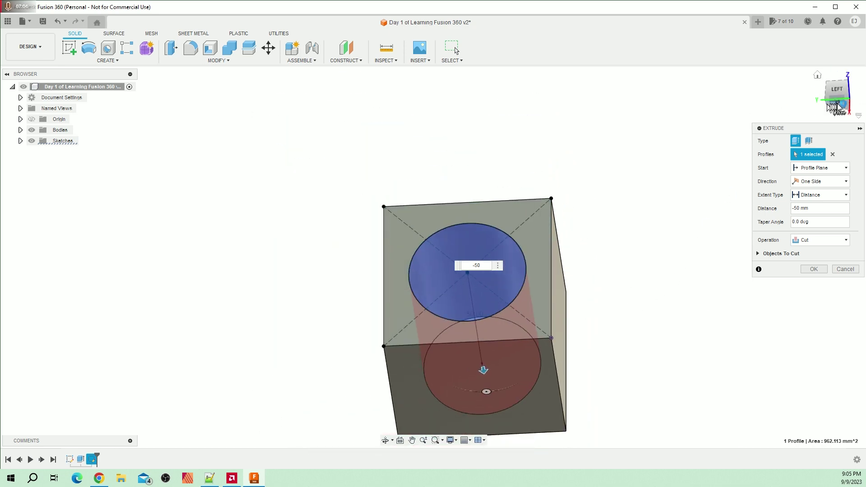
{"action": "left_click_drag", "start_coordinate": [834, 101], "coordinate": [828, 95]}
{"action": "left_click", "coordinate": [814, 269]}
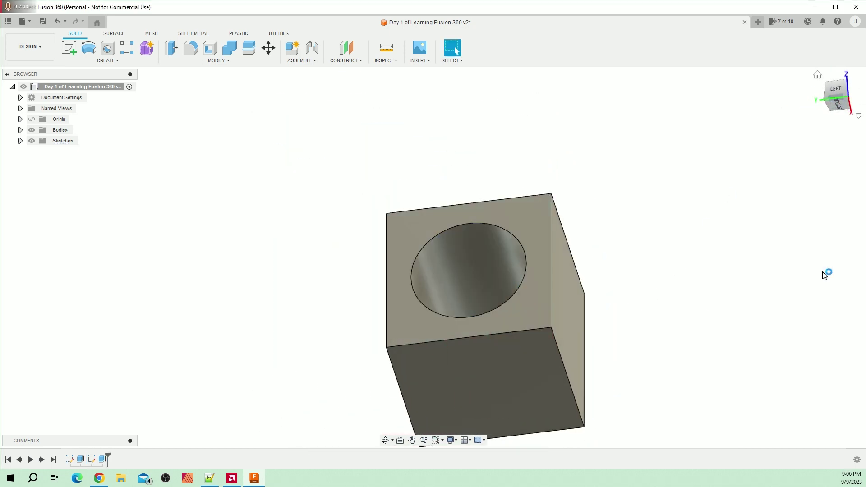
Sketch two corner-to-corner diagonals on the cube's front face
{"action": "left_click", "coordinate": [834, 95]}
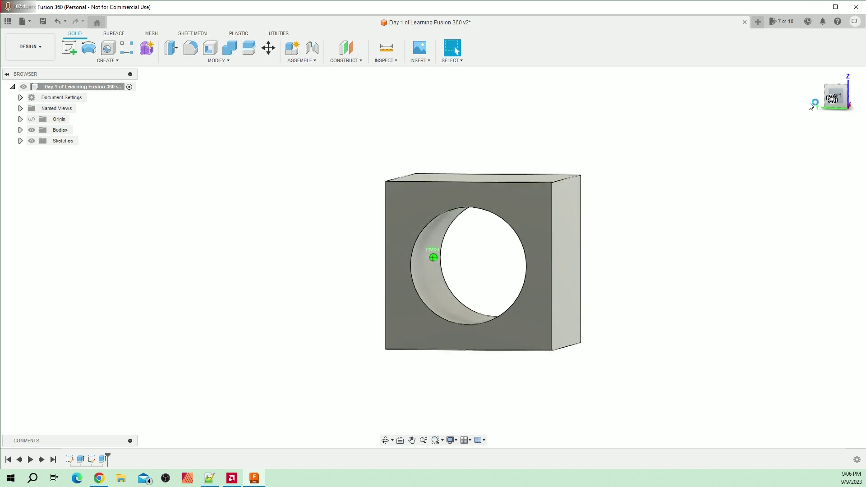
{"action": "left_click", "coordinate": [69, 48]}
{"action": "key", "text": "l"}
{"action": "left_click", "coordinate": [322, 336]}
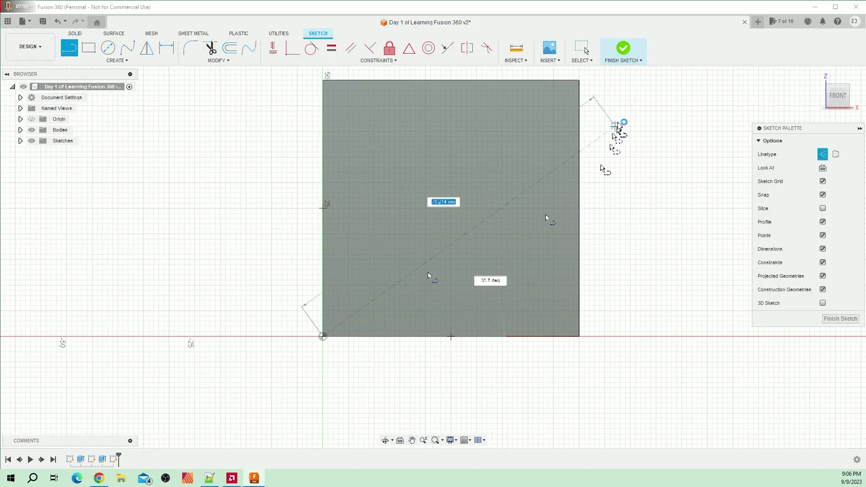
{"action": "double_click", "coordinate": [579, 80]}
{"action": "left_click", "coordinate": [323, 81]}
{"action": "left_click", "coordinate": [579, 336]}
Draw a 35 mm circle at the front face's centre and extrude-cut it through the cube
{"action": "key", "text": "c"}
{"action": "left_click", "coordinate": [451, 209]}
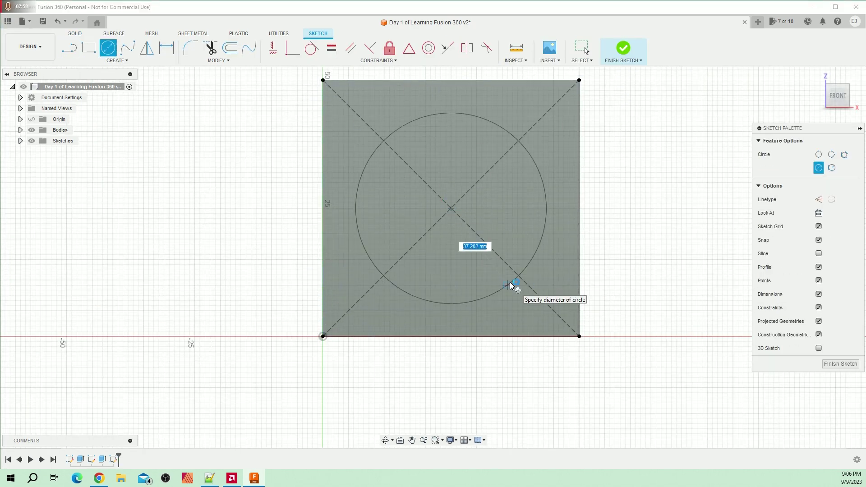
{"action": "left_click", "coordinate": [406, 284]}
{"action": "key", "text": "e"}
{"action": "left_click", "coordinate": [820, 239]}
{"action": "left_click", "coordinate": [807, 257]}
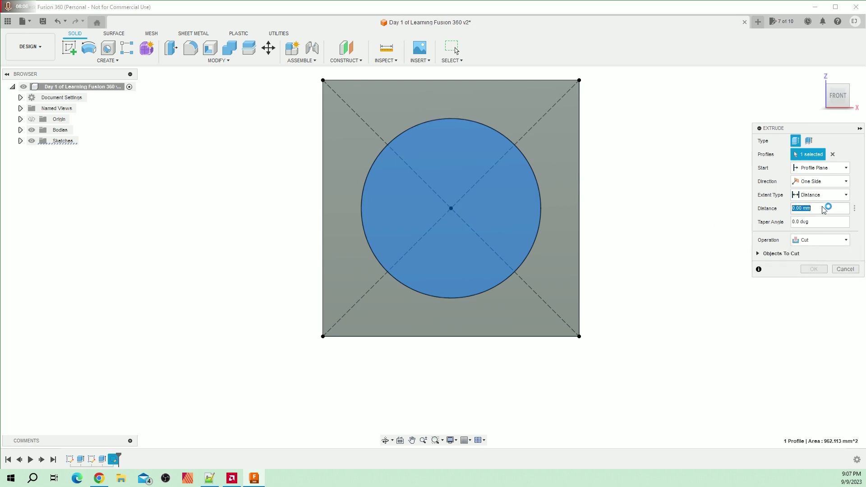
{"action": "left_click", "coordinate": [813, 268]}
{"action": "mouse_move", "coordinate": [814, 269]}
{"action": "middle_mouse_down", "text": "shift"}
{"action": "mouse_move", "coordinate": [435, 251]}
{"action": "mouse_move", "coordinate": [496, 180]}
{"action": "middle_mouse_up", "text": "shift"}
Start a sketch on the cube's top face and draw its two corner-to-corner diagonals
{"action": "left_click", "coordinate": [69, 47]}
{"action": "left_click", "coordinate": [560, 145]}
{"action": "key", "text": "l"}
{"action": "left_click", "coordinate": [283, 371]}
{"action": "double_click", "coordinate": [539, 115]}
{"action": "left_click", "coordinate": [540, 371]}
{"action": "left_click", "coordinate": [283, 114]}
Draw a 35 mm centred circle on the top face and extrude-cut the third hole
{"action": "key", "text": "c"}
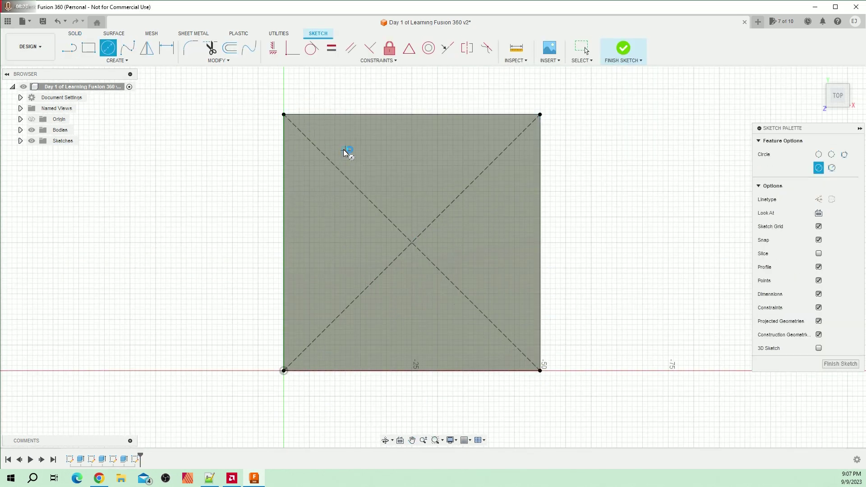
{"action": "left_click", "coordinate": [411, 244]}
{"action": "left_click", "coordinate": [450, 299]}
{"action": "middle_click_drag", "start_coordinate": [451, 299], "coordinate": [446, 303], "text": "shift"}
{"action": "key", "text": "e"}
{"action": "left_click_drag", "start_coordinate": [836, 100], "coordinate": [834, 95]}
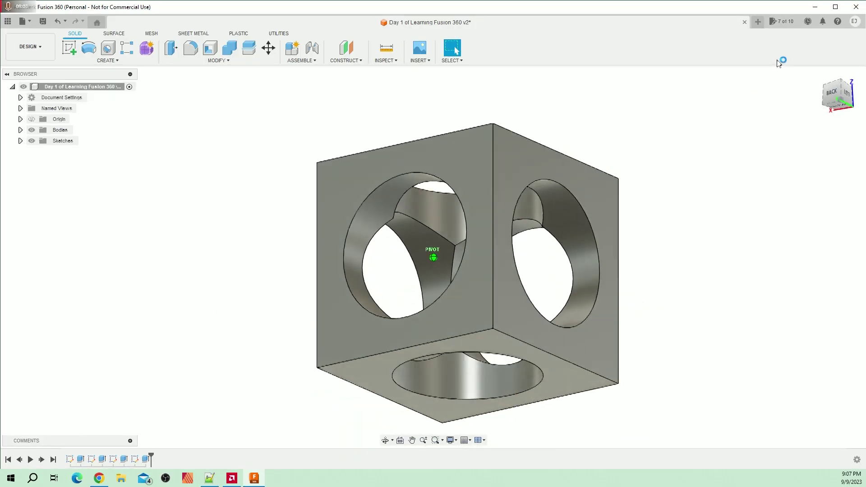
{"action": "middle_click_drag", "start_coordinate": [778, 62], "coordinate": [830, 36], "text": "shift"}
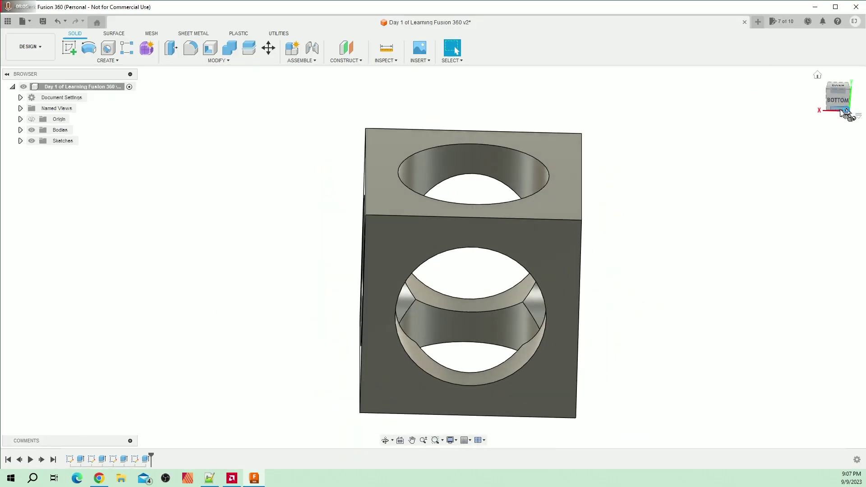
Orbit the pierced cube to inspect its three intersecting round holes in 3D
{"action": "mouse_move", "coordinate": [847, 115]}
{"action": "middle_mouse_down", "text": "shift"}
{"action": "mouse_move", "coordinate": [807, 105]}
{"action": "mouse_move", "coordinate": [865, 110]}
{"action": "mouse_move", "coordinate": [842, 106]}
{"action": "mouse_move", "coordinate": [745, 172]}
{"action": "mouse_move", "coordinate": [387, 176]}
{"action": "middle_mouse_up", "text": "shift"}
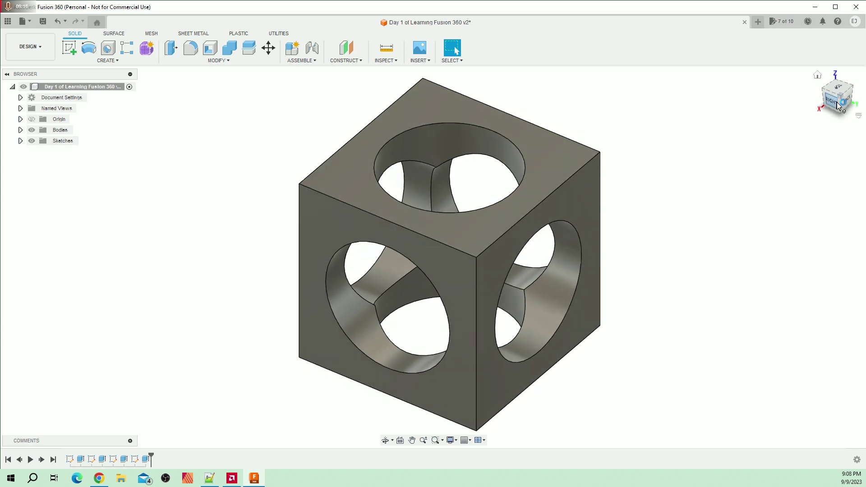